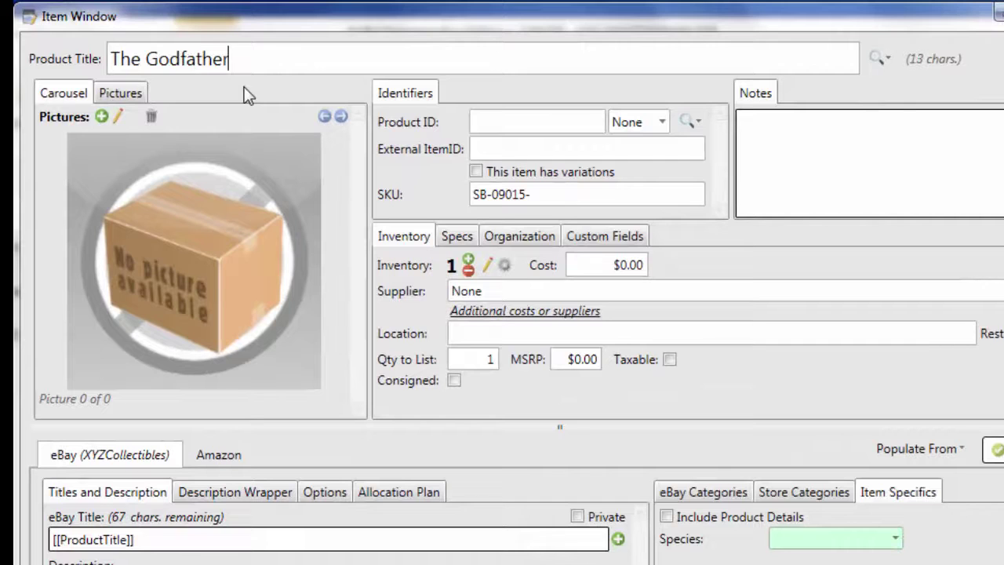
Research the product title online, browsing the Amazon, Google, eBay and Walmart result tabs.
click(887, 63)
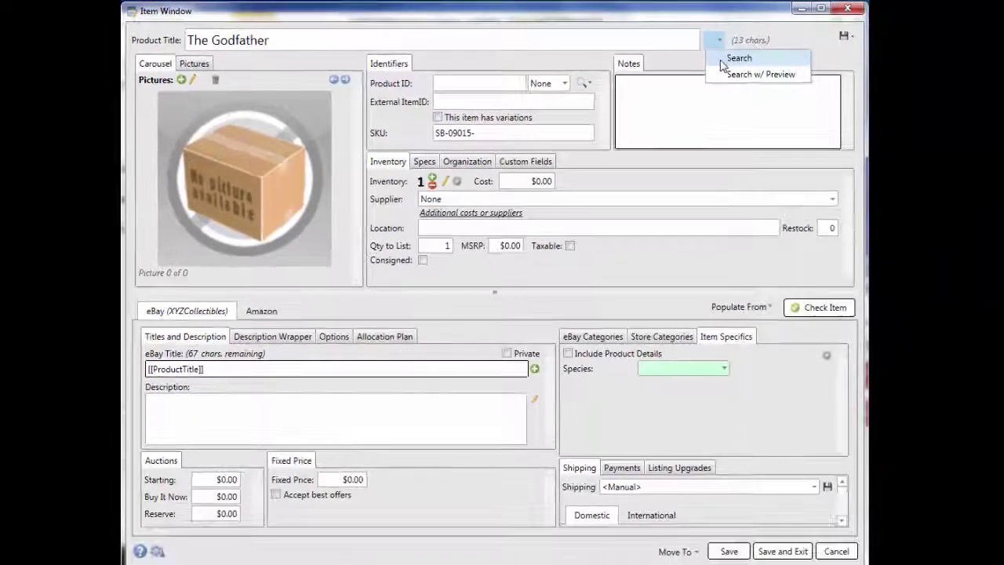
click(902, 87)
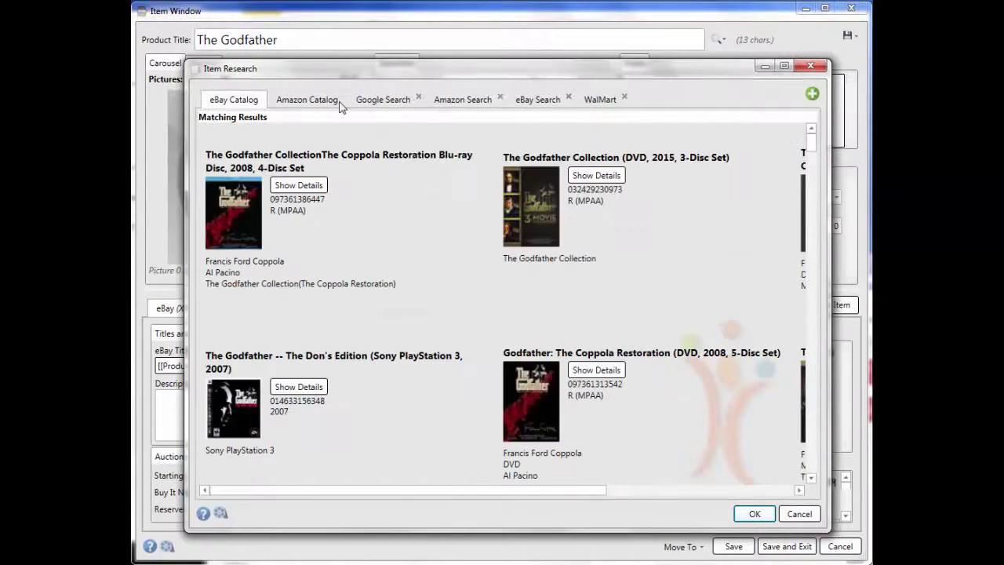
click(332, 105)
click(379, 103)
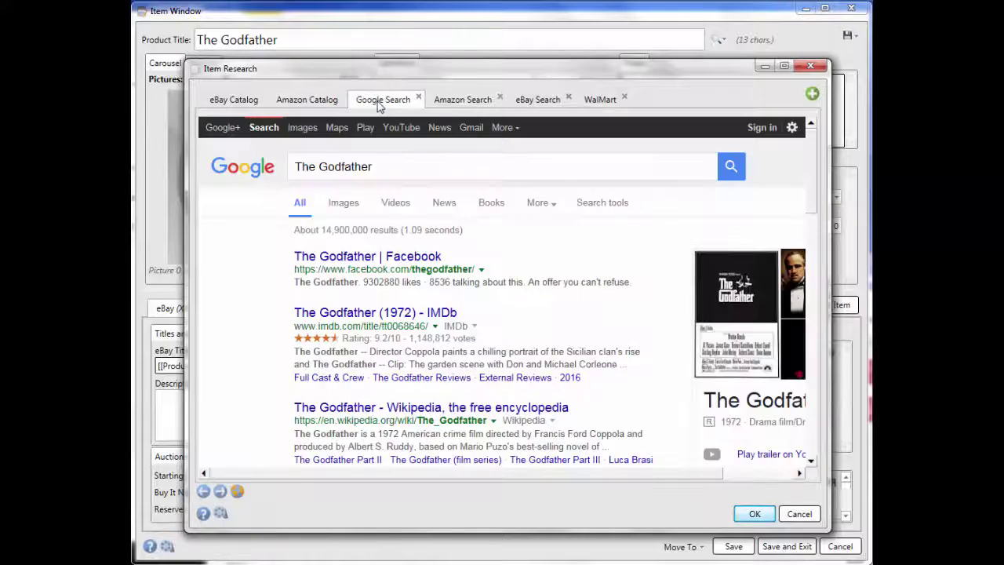
click(456, 105)
click(535, 104)
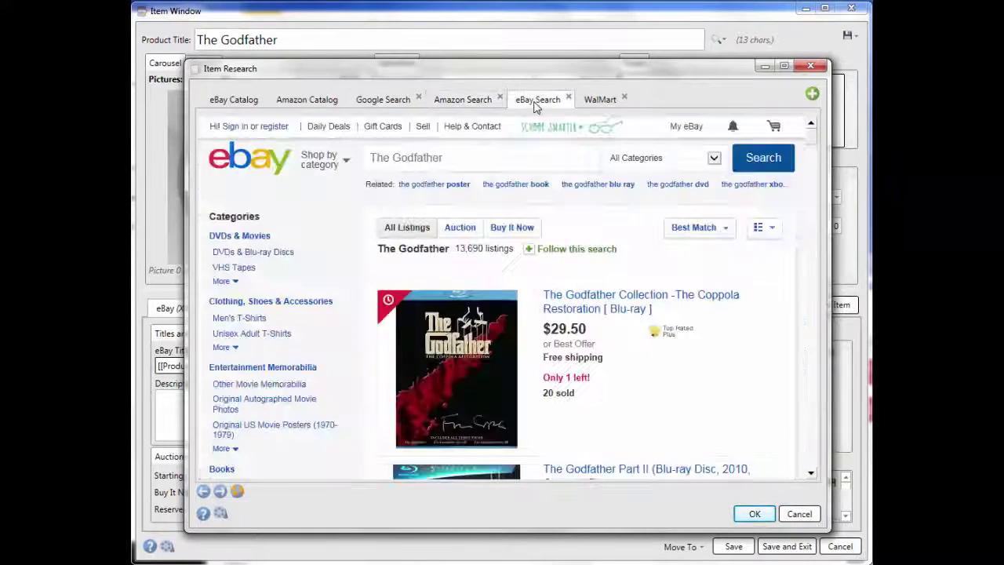
click(610, 106)
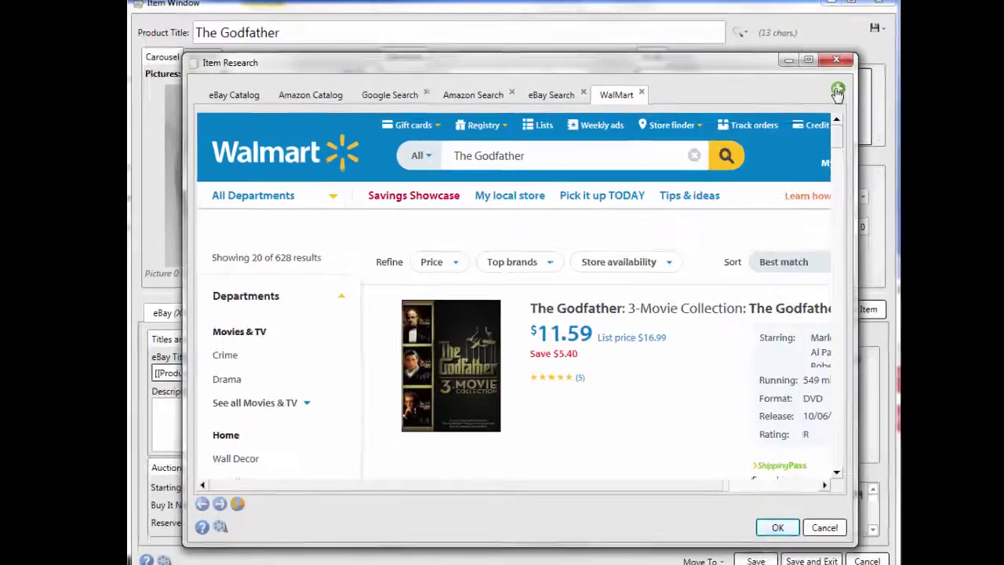
Add a custom 'Rakuten' research tab using the pasted Rakuten search URL.
click(812, 93)
click(294, 224)
text(Rakuten)
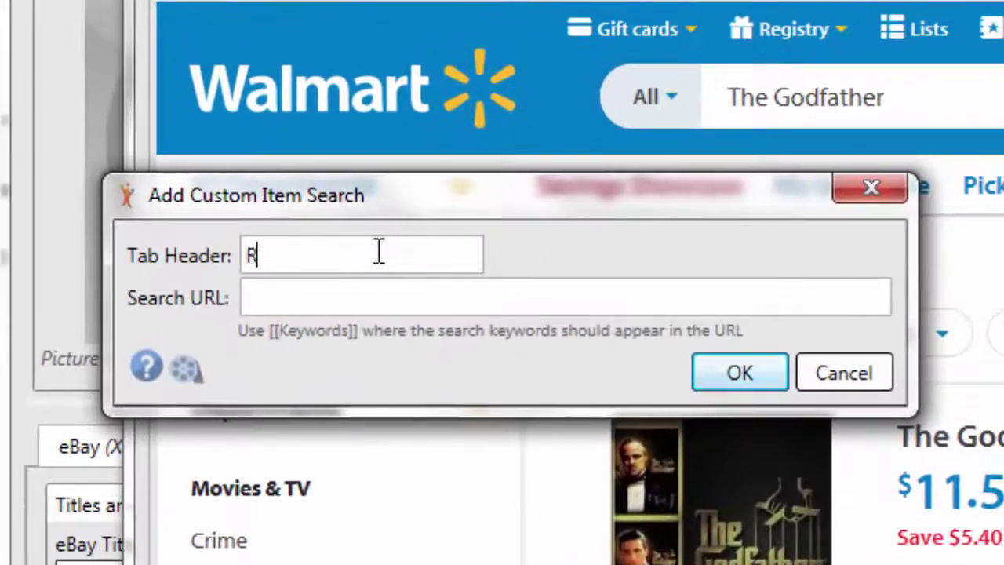
key(Tab)
text(http://www.rakuten.com/sr/searchresults#qu=[[Keywords]])
click(740, 373)
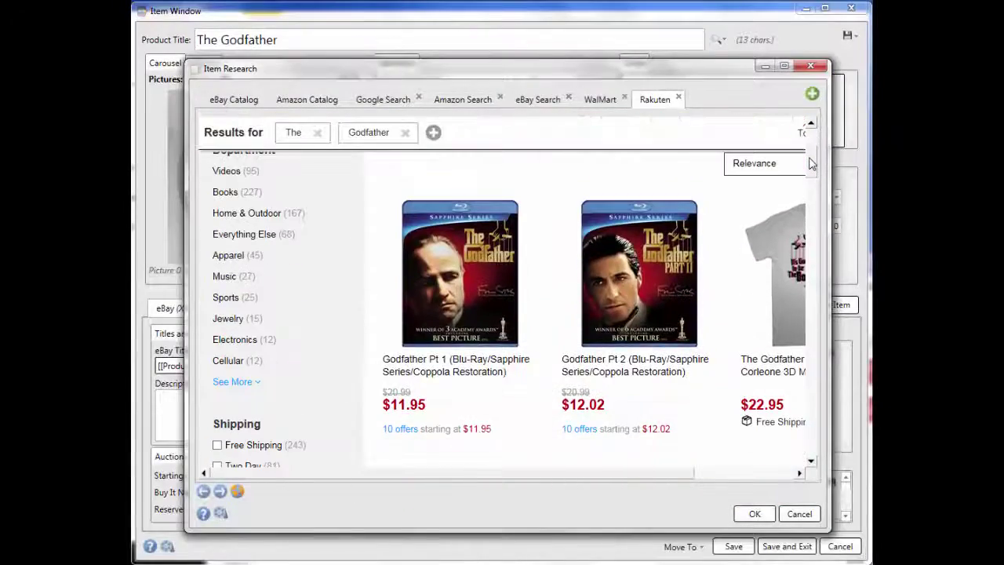
Apply The Godfather Collection Blu-ray eBay Catalog match to the item.
click(247, 102)
click(233, 227)
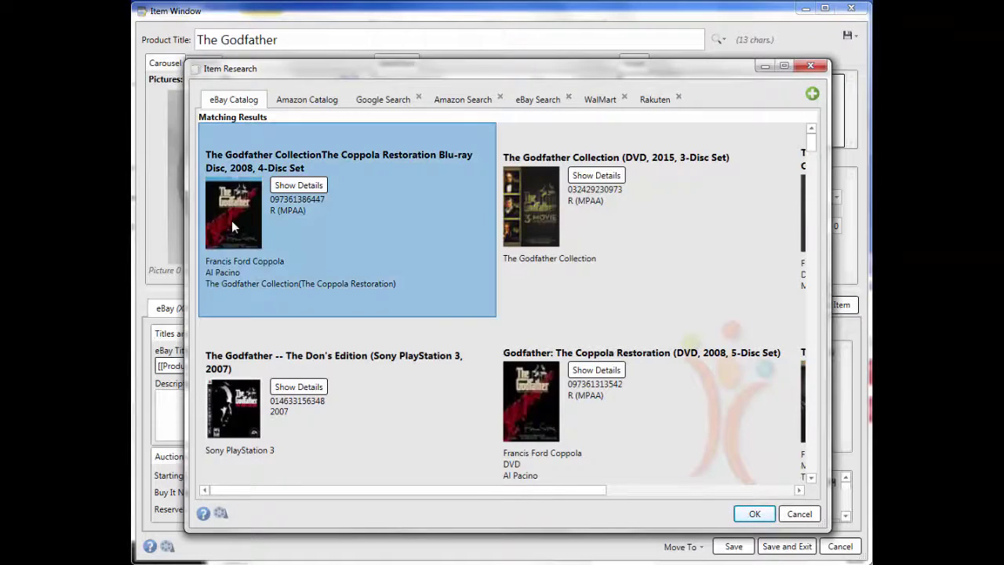
click(755, 514)
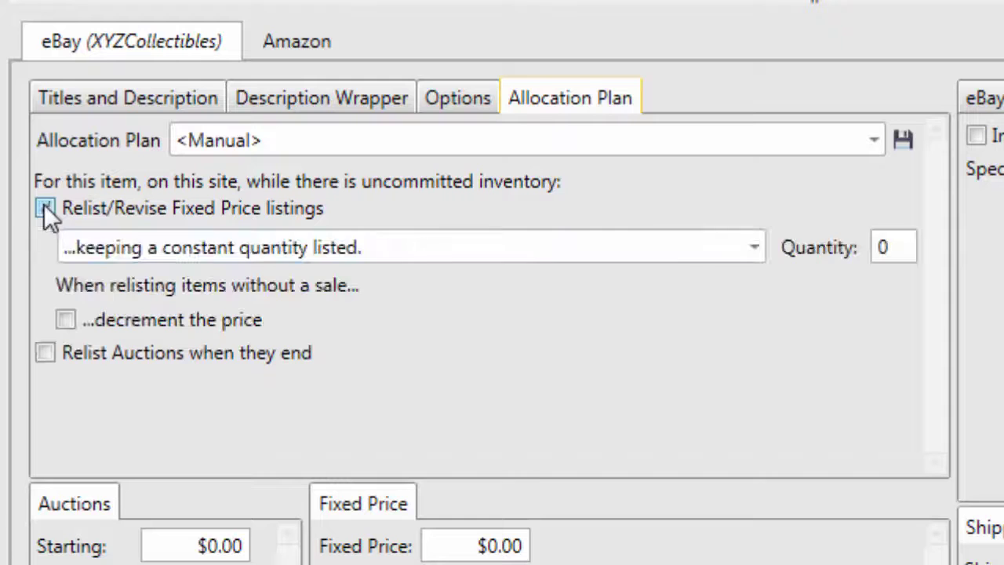
Relist keeping all uncommitted inventory running, with 10 percent price decrements and a minimum price of 20.
click(753, 248)
click(677, 320)
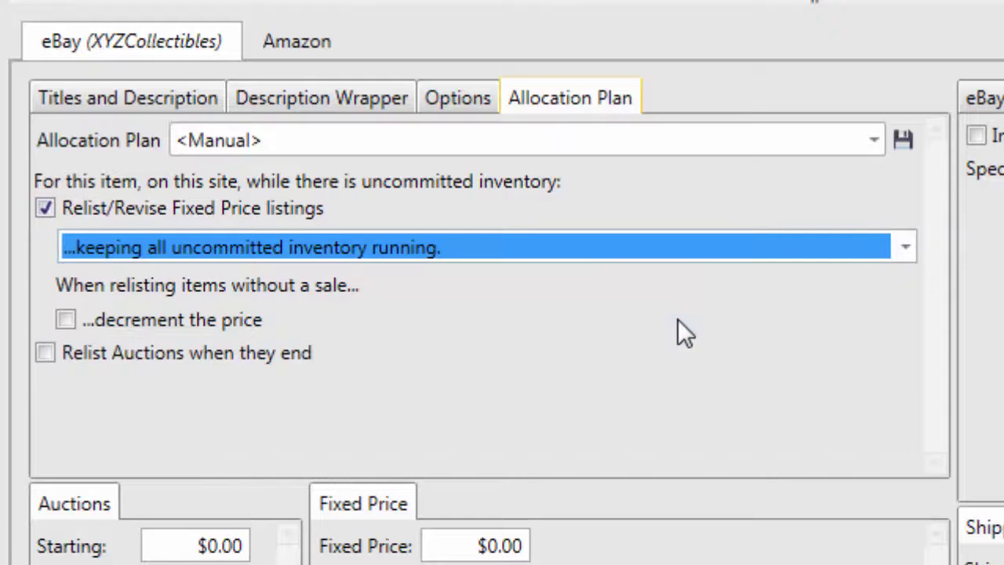
click(65, 321)
click(424, 320)
click(377, 399)
click(407, 358)
text(10.__)
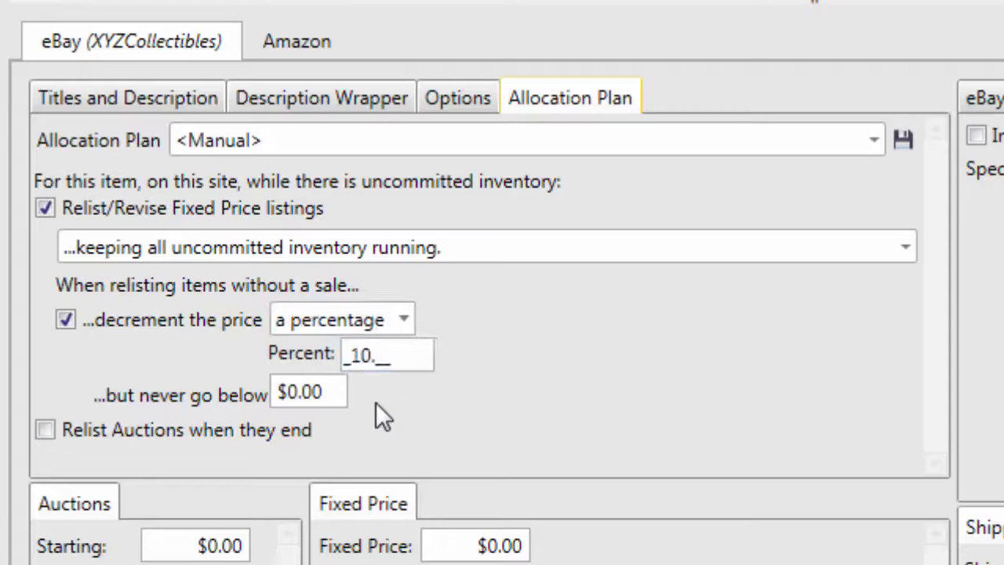
click(292, 390)
text(20)
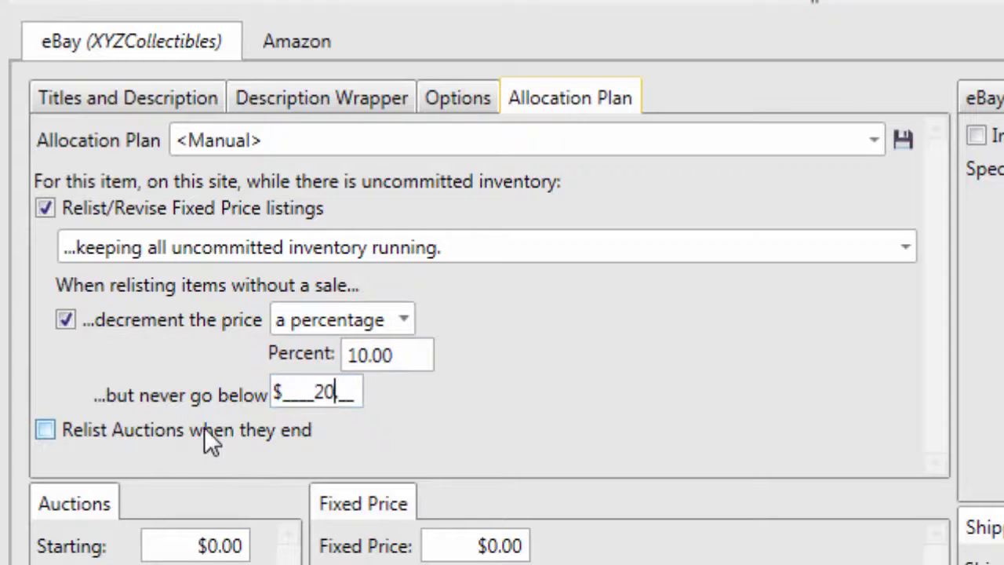
Set Amazon to Keep All Inventory Listed as Fixed Price and eBay to Keep 3 listed.
click(296, 41)
click(877, 141)
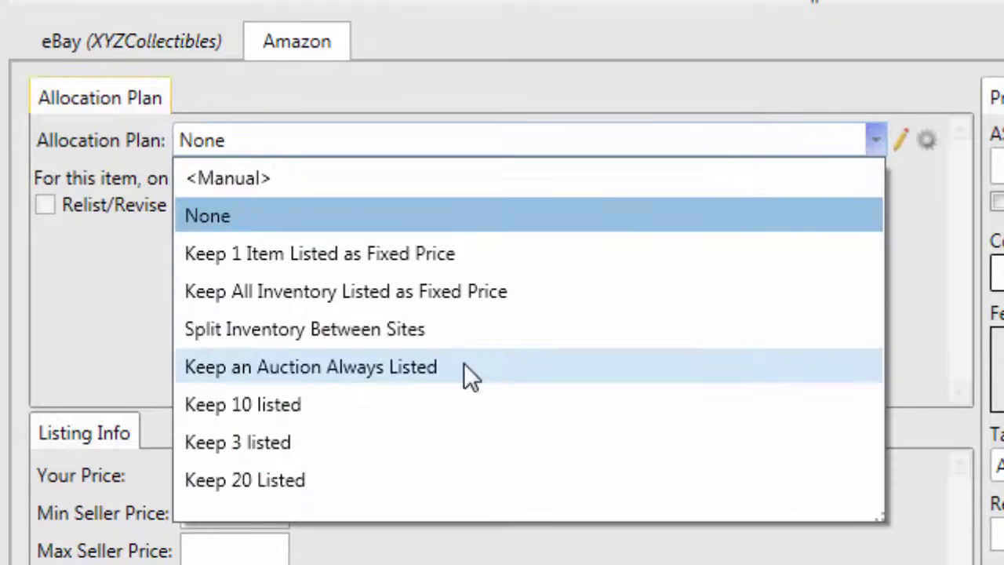
click(495, 300)
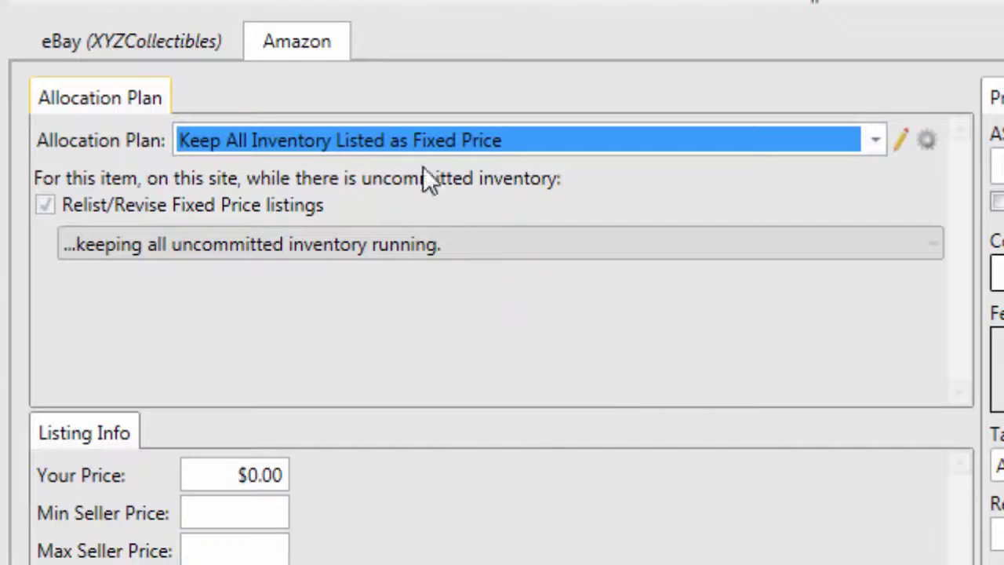
click(211, 54)
click(776, 143)
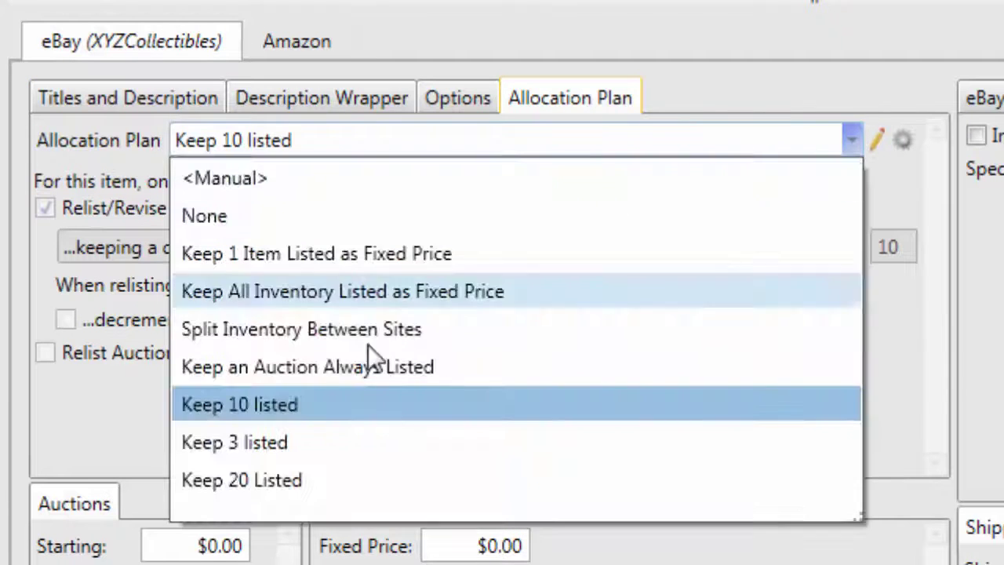
click(308, 443)
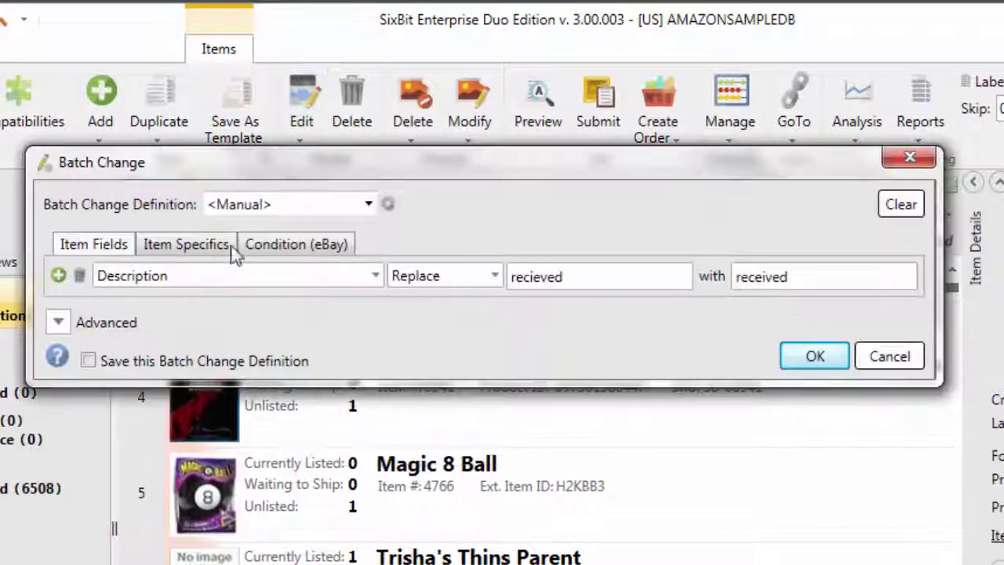
Add a second batch rule that adds an amount to the Fixed Price field.
click(58, 276)
click(377, 306)
scroll(365, 542, down, 2)
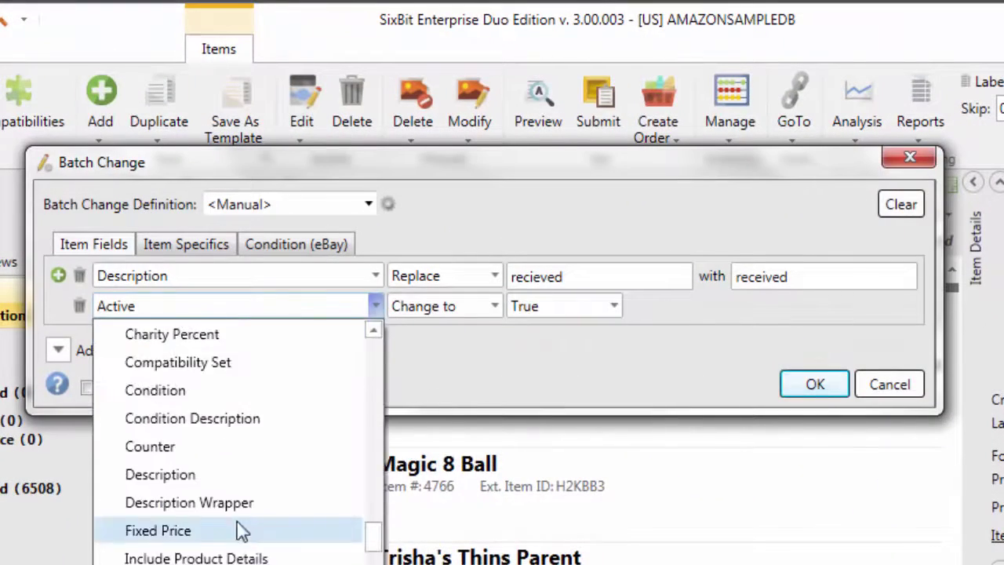
click(240, 531)
click(494, 305)
click(471, 362)
click(596, 314)
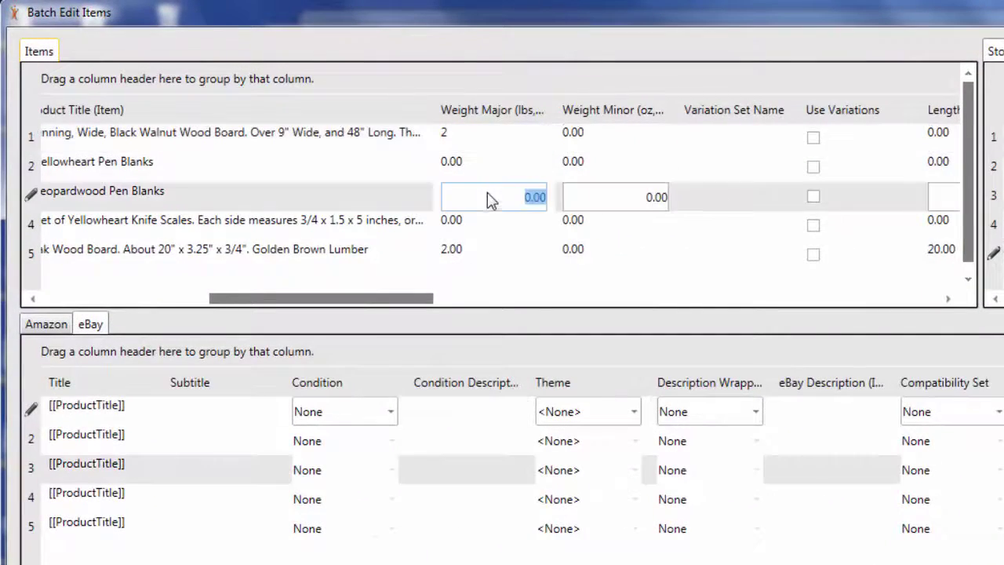
Set row 3 weight 3 and theme Animal Prints, row 2 New with defects, row 4 wrapper Simple Gray.
text(3)
click(212, 444)
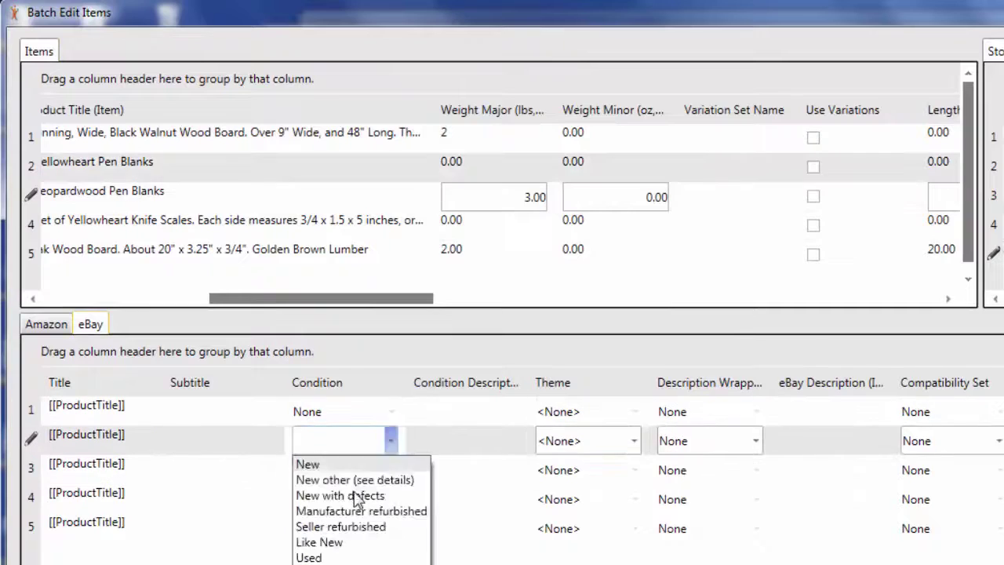
click(388, 440)
click(345, 493)
click(635, 470)
click(634, 470)
click(580, 523)
click(755, 499)
click(755, 499)
click(721, 539)
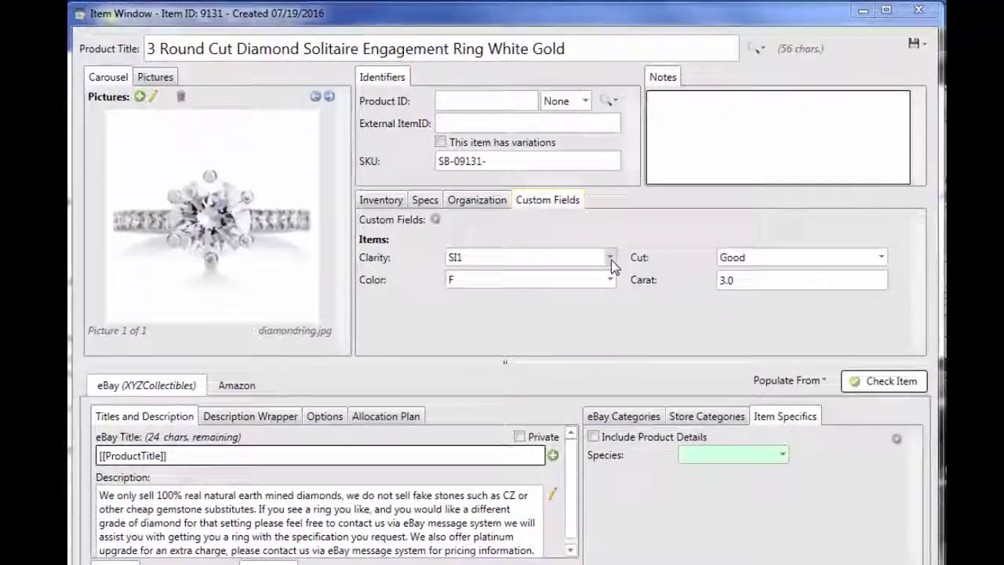
Choose VS2 in the diamond ring's Clarity custom field.
click(612, 258)
click(523, 385)
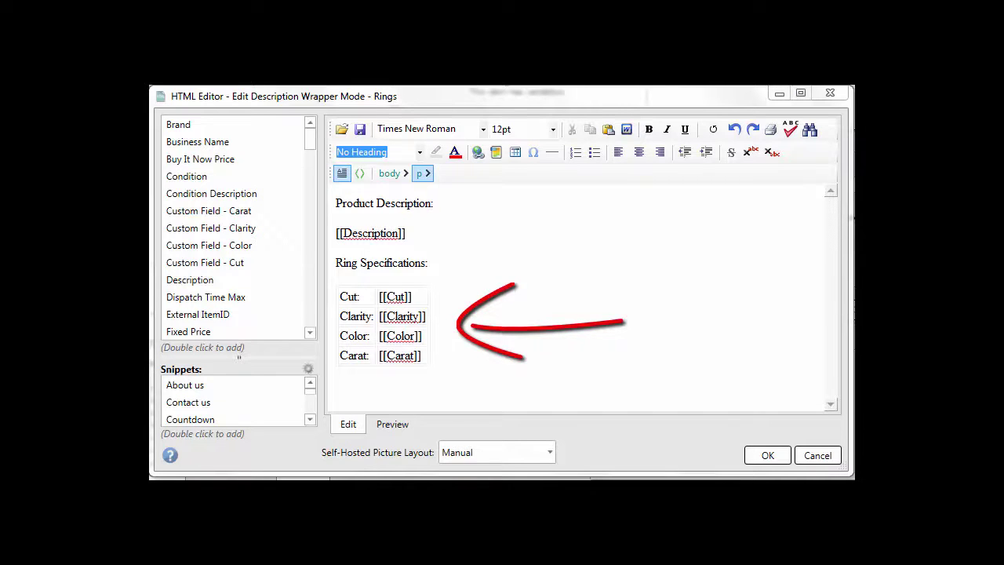
Preview the Rings wrapper rendered with Cut Good, Clarity VS2, Color D and Carat 3.0.
click(394, 425)
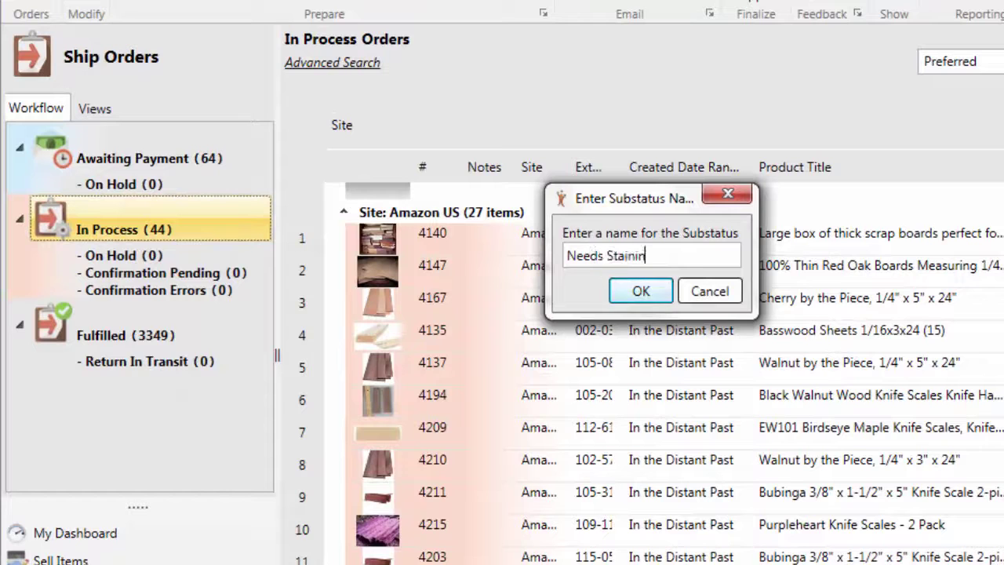
Create Needs Staining holding orders 4140–4167, then add an Awaiting QA substatus under In Process.
click(657, 300)
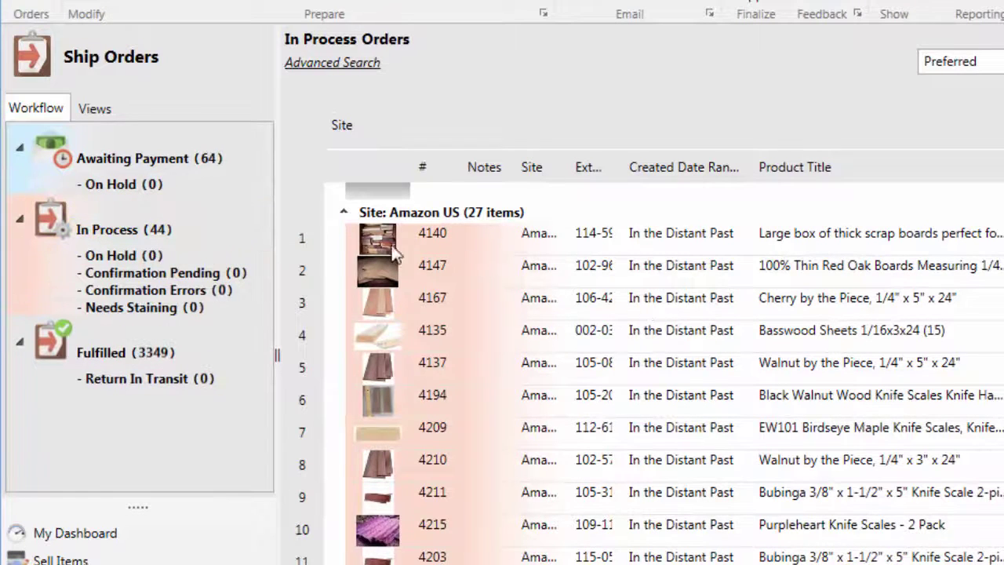
drag(470, 303, 152, 310)
right_click(118, 233)
click(153, 238)
text(Awaiting QA)
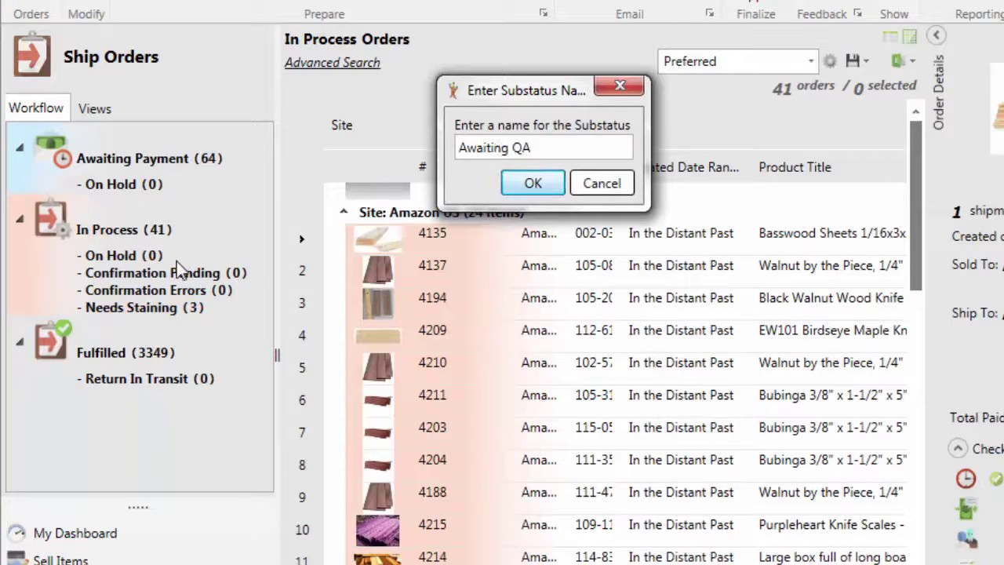
click(533, 184)
Move orders 4135 through 4210 into Awaiting QA and show the Needs Staining orders.
click(463, 248)
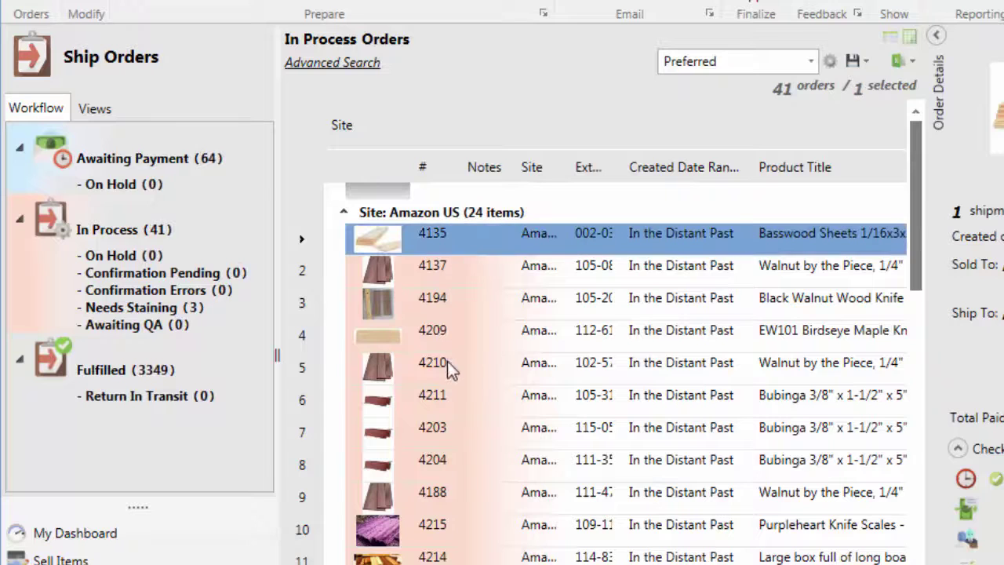
shift+click(447, 363)
drag(402, 247, 121, 330)
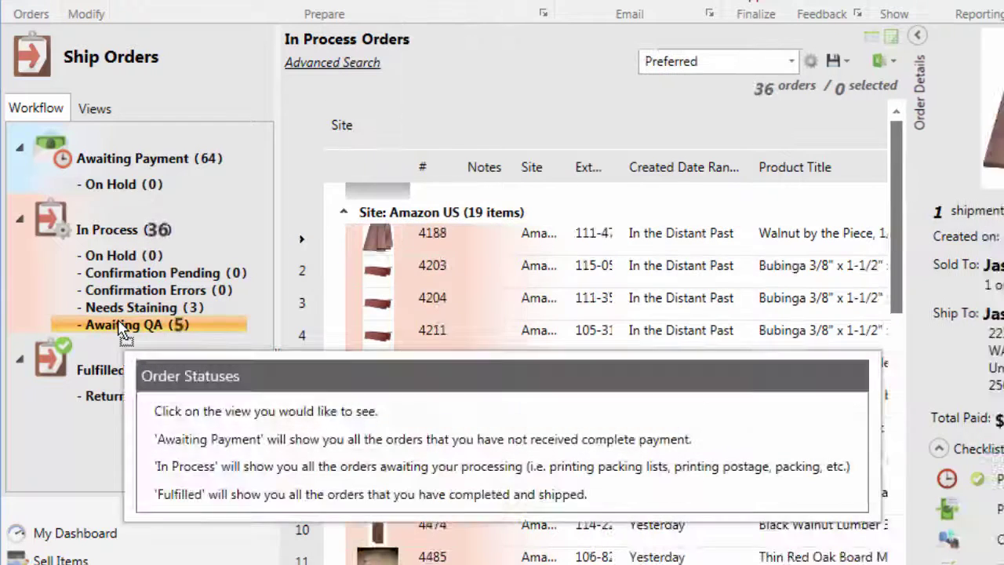
click(137, 310)
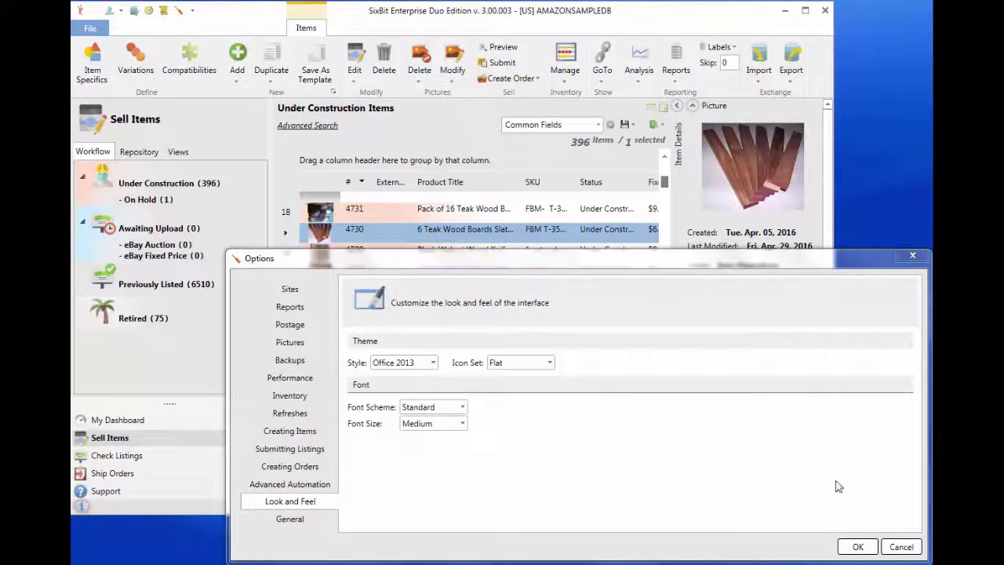
Set the font size to Large, trying the Monospace and Informal font schemes.
click(461, 407)
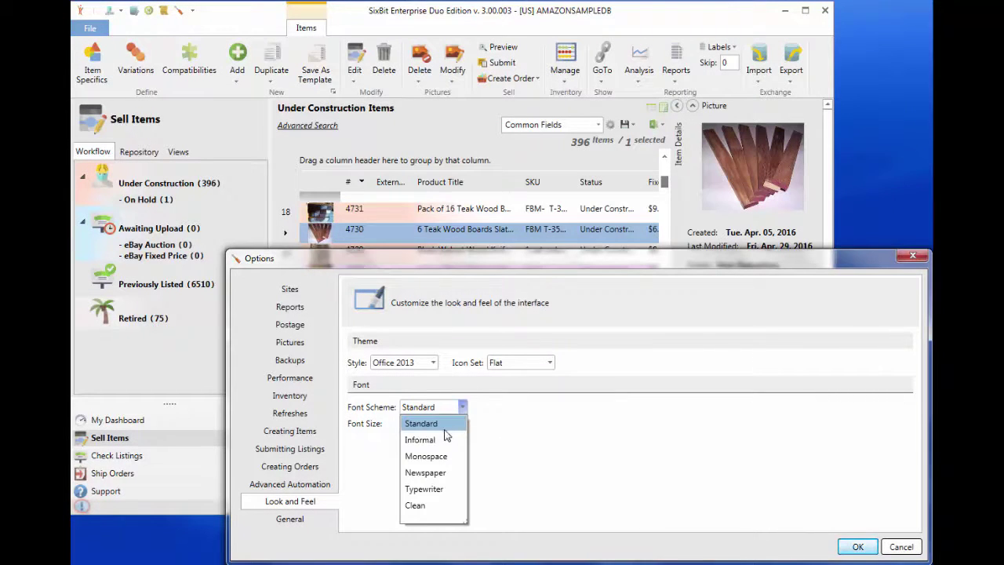
click(444, 458)
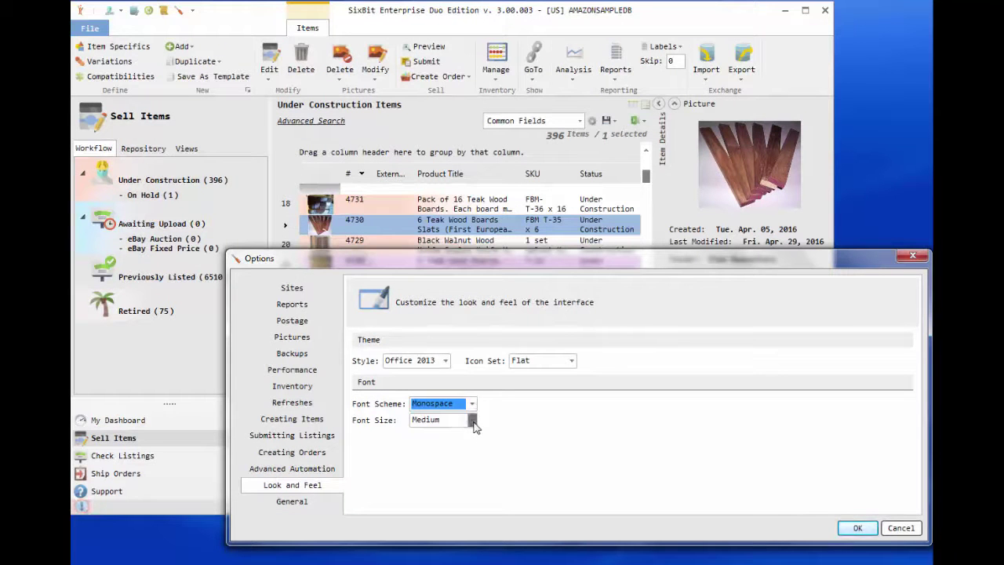
click(473, 421)
click(449, 469)
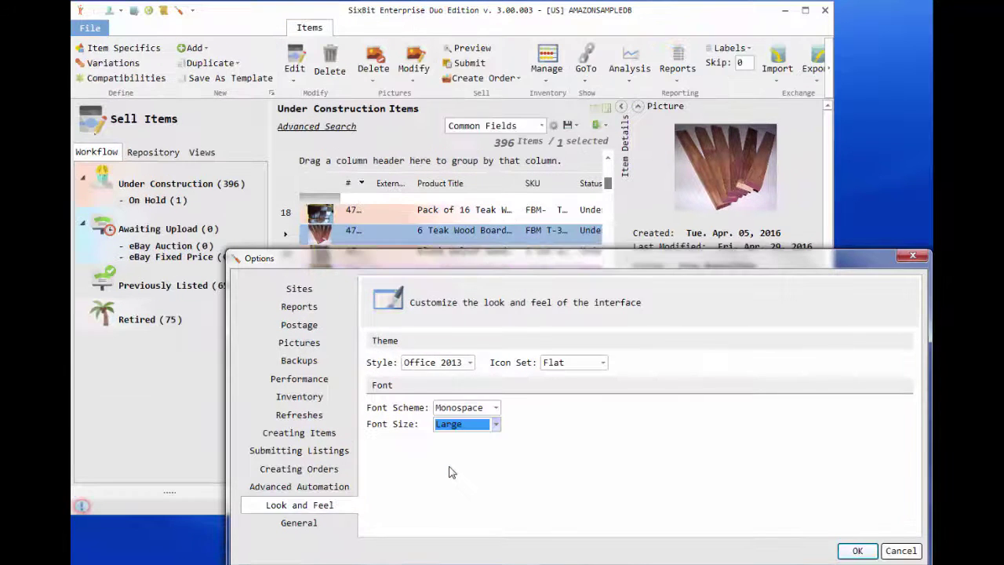
click(495, 410)
click(475, 443)
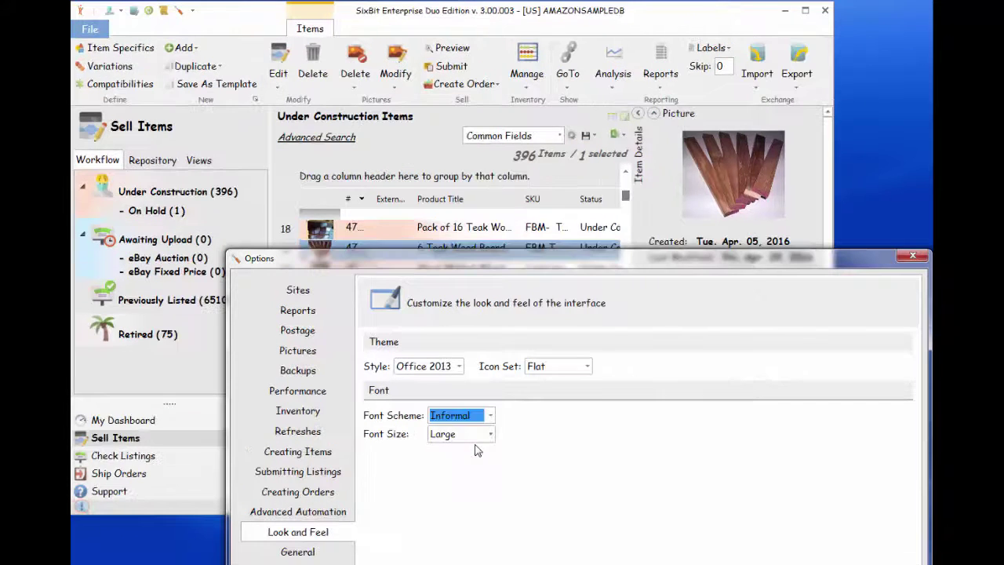
Cycle through the Newspaper, Typewriter and themed font schemes such as May the Fourth.
click(495, 423)
key(Escape)
key(Down)
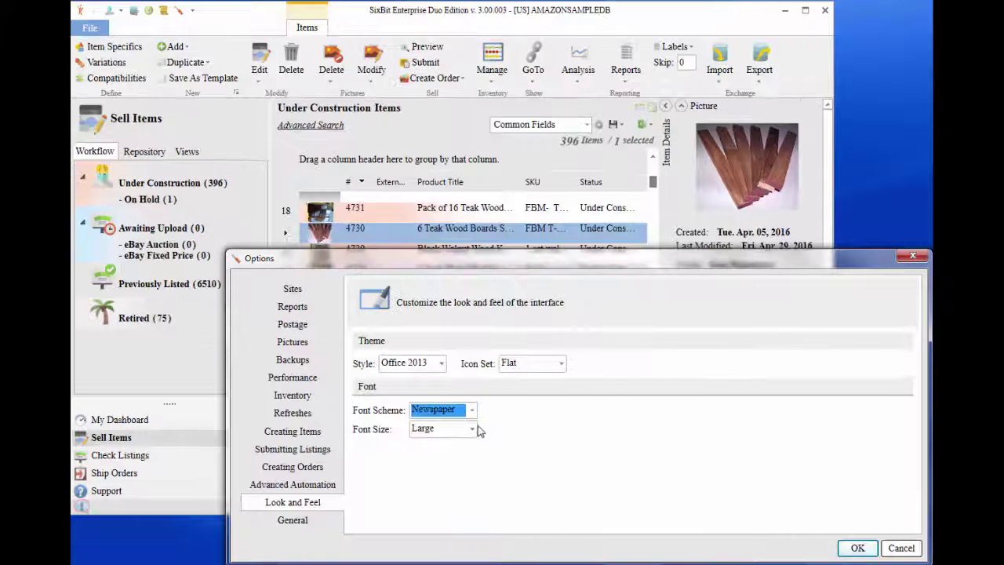
click(472, 410)
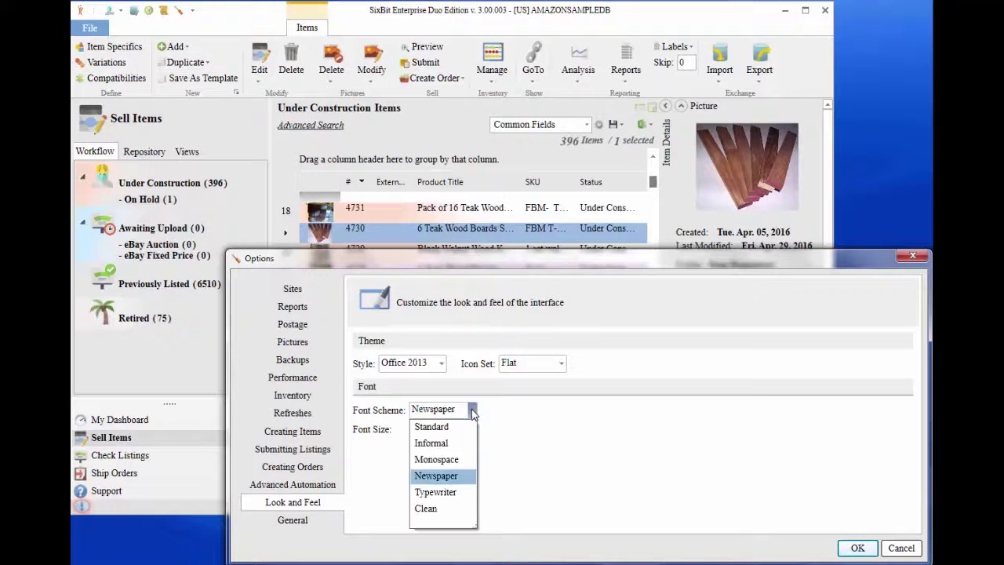
click(436, 491)
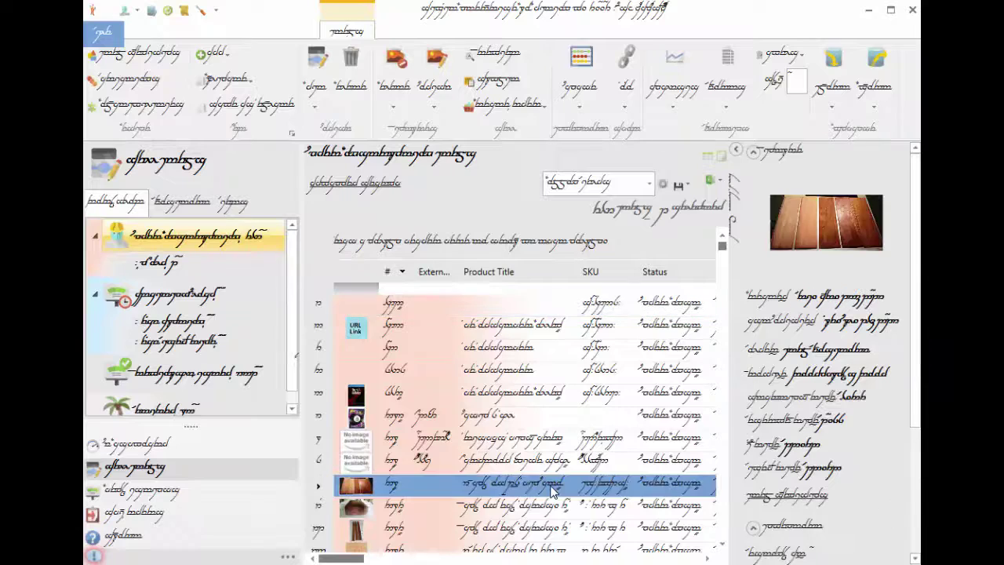
key(Down)
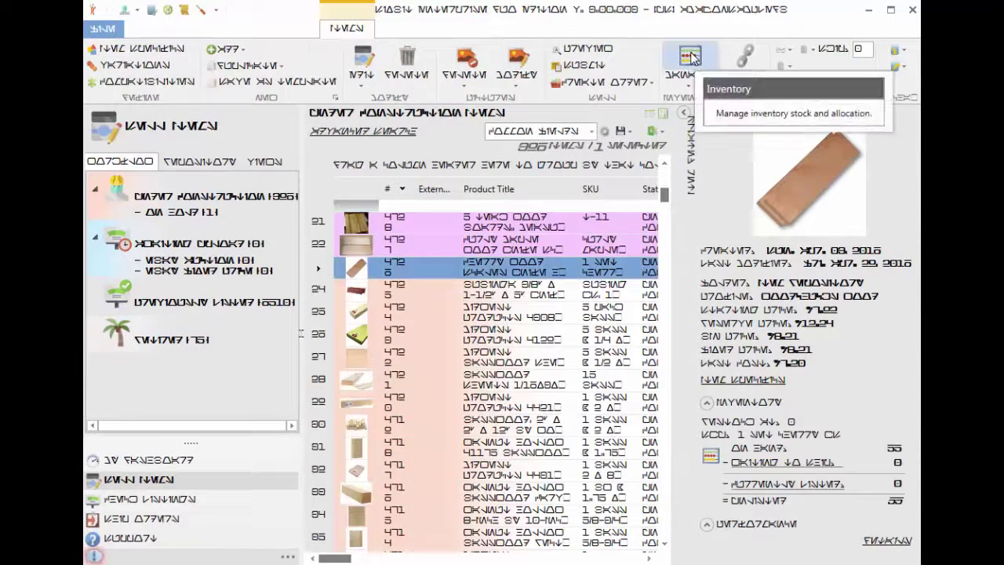
click(692, 57)
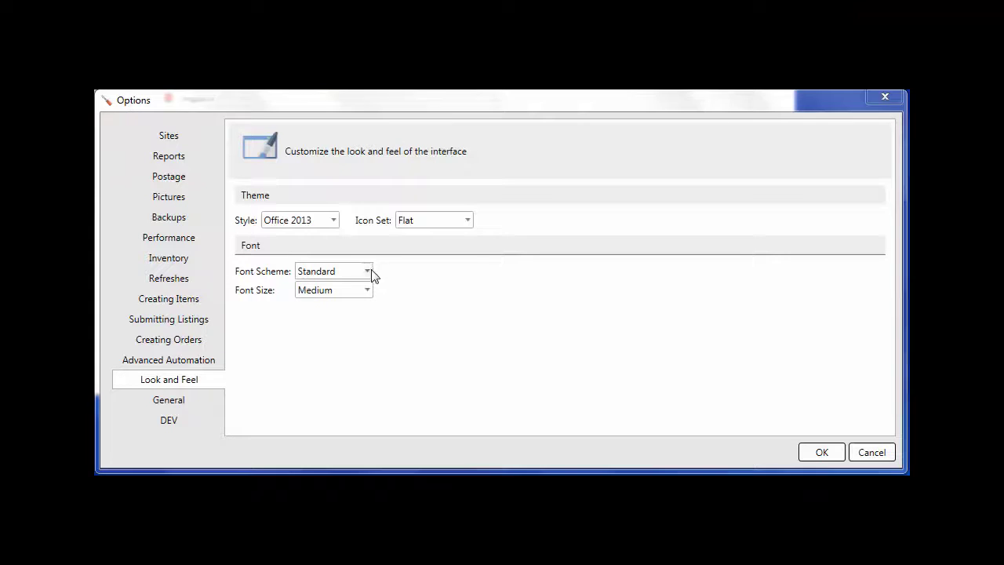
click(368, 270)
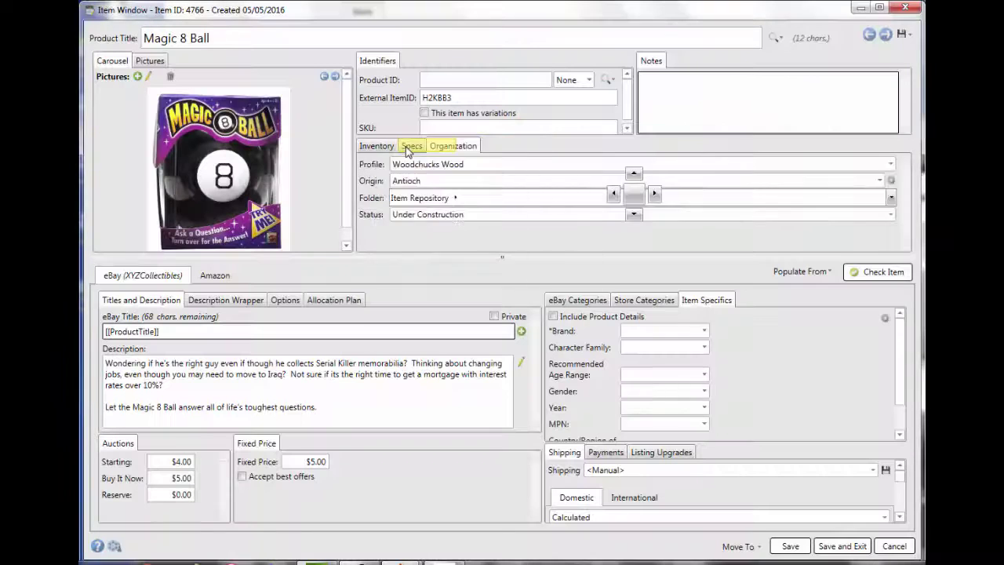
Dock Identifiers and Notes under Custom Fields, separate Item Specifics, and group Shipping with Payments.
drag(385, 68, 633, 219)
drag(372, 63, 638, 212)
drag(546, 257, 576, 276)
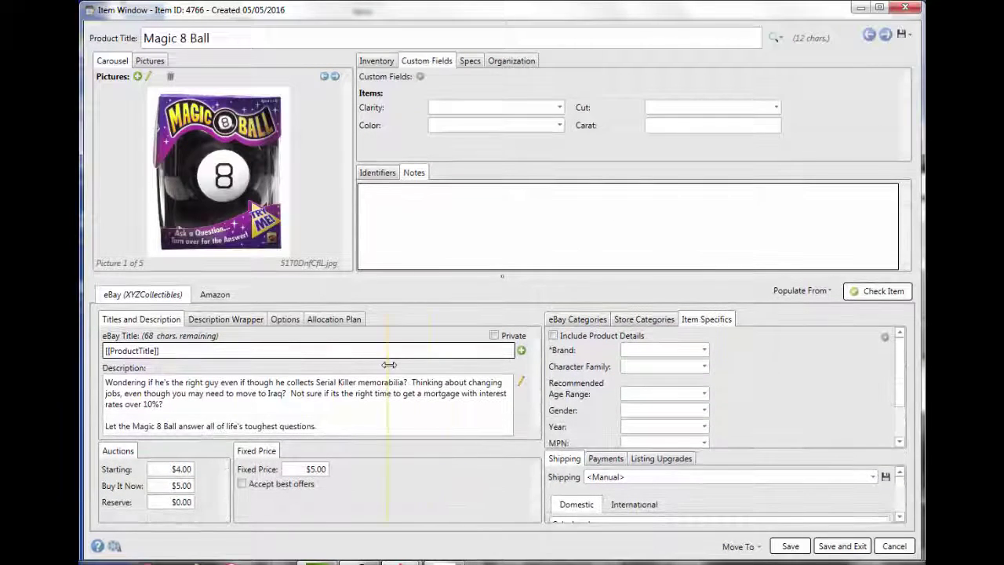
drag(389, 365, 570, 371)
drag(733, 322, 762, 387)
drag(595, 432, 631, 376)
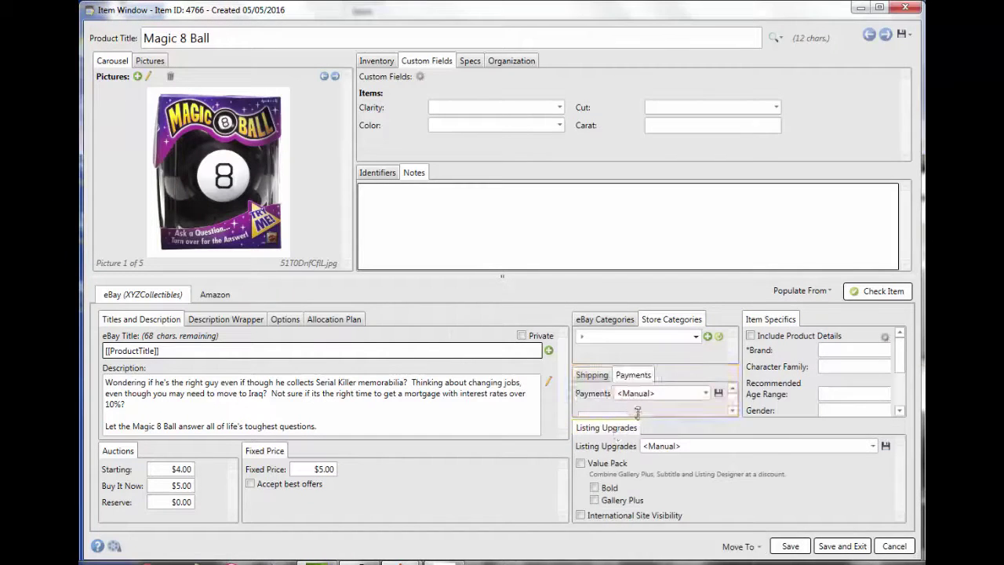
drag(638, 411, 605, 478)
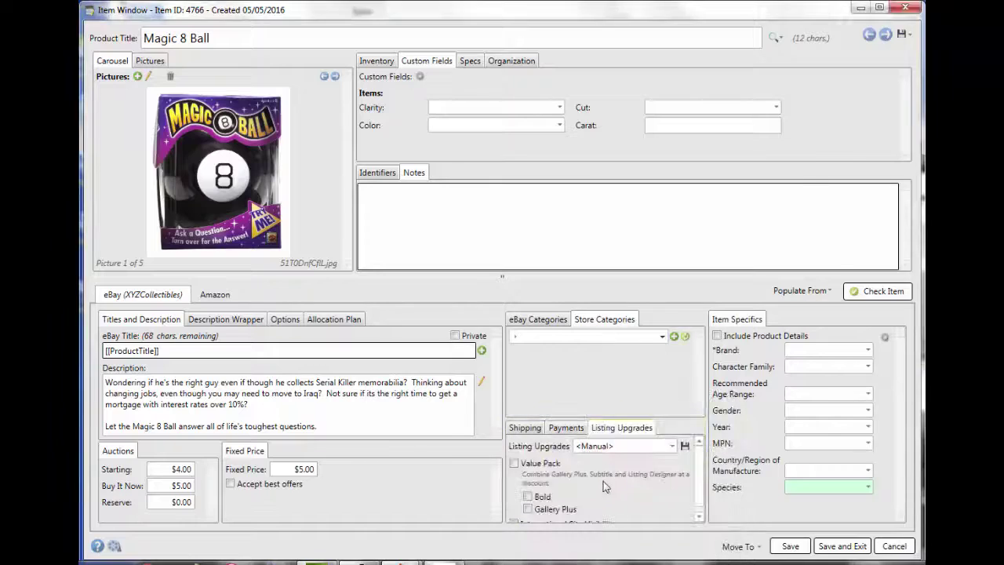